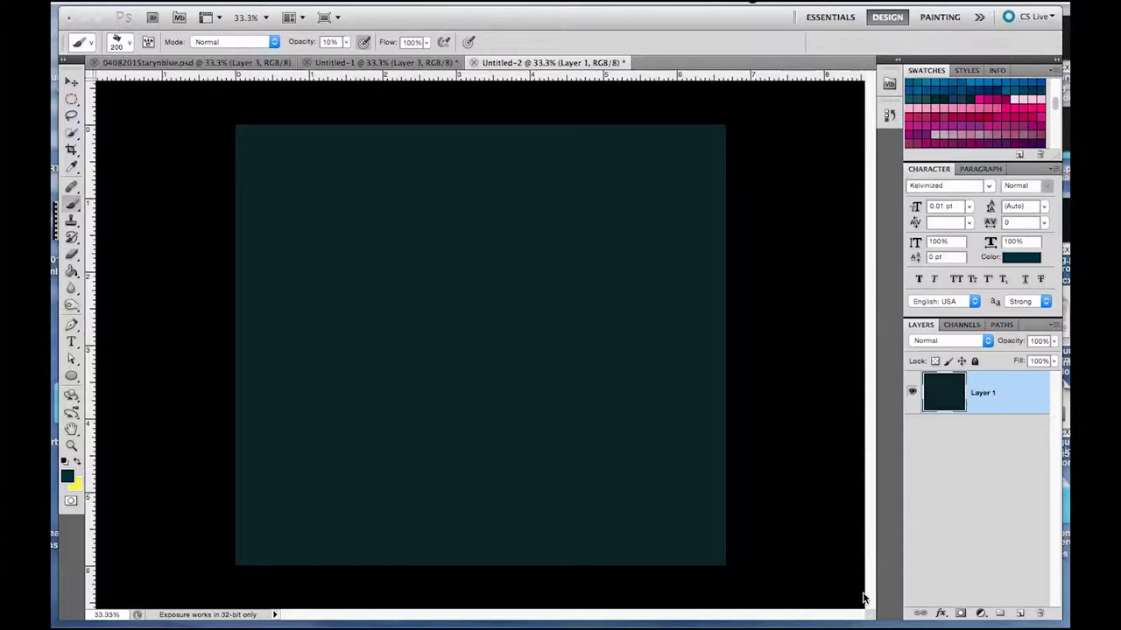
- Dab faint 10%-opacity texture onto the dark teal Layer 1, then add an empty Layer 2
left_click(480, 328)
mouse_move(602, 341)
left_mouse_down()
mouse_move(536, 425)
mouse_move(633, 347)
left_mouse_up()
mouse_move(513, 457)
left_mouse_down()
mouse_move(507, 500)
mouse_move(613, 505)
left_mouse_up()
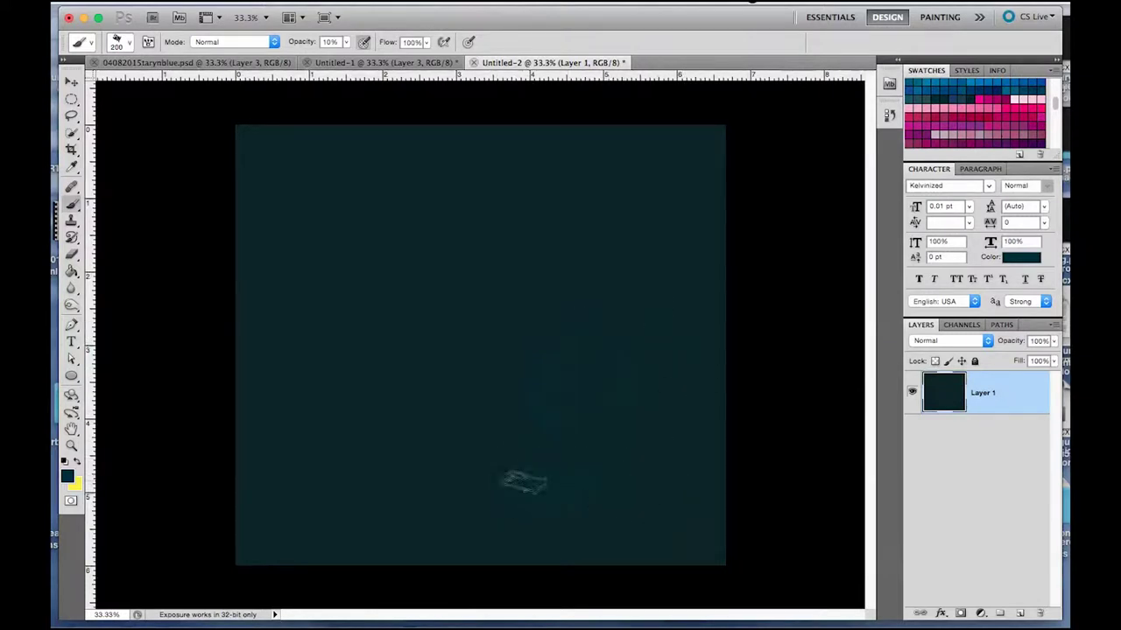
mouse_move(382, 454)
left_mouse_down()
mouse_move(388, 488)
mouse_move(307, 467)
mouse_move(371, 318)
mouse_move(444, 312)
mouse_move(465, 277)
mouse_move(366, 335)
mouse_move(395, 265)
mouse_move(343, 286)
mouse_move(288, 237)
mouse_move(555, 320)
mouse_move(656, 306)
mouse_move(630, 329)
mouse_move(524, 271)
mouse_move(487, 408)
mouse_move(554, 355)
mouse_move(504, 424)
left_mouse_up()
left_click(1020, 613)
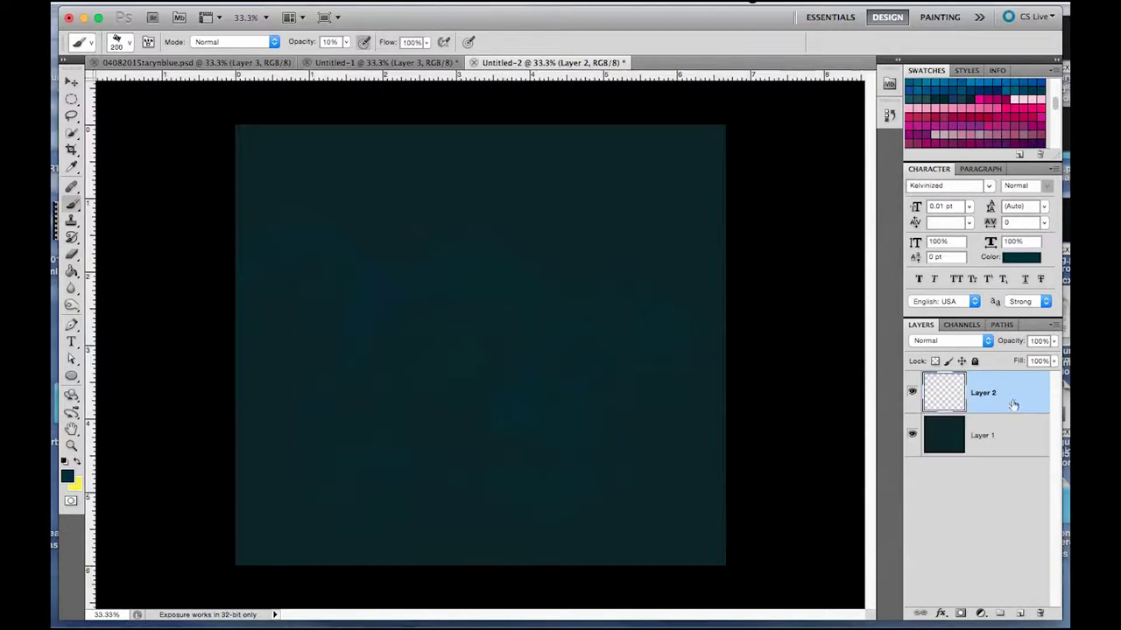
- Set the brush to near-black, size 125, at 58% opacity
scroll(979, 90, "up", 3)
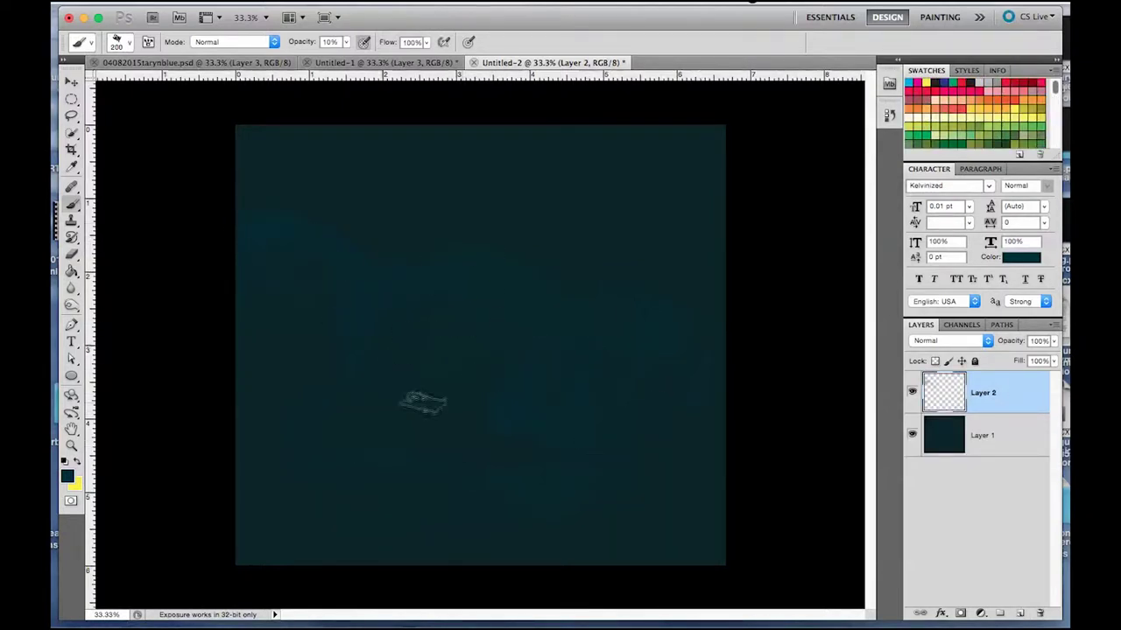
left_click(977, 81)
key("bracketright")
key("bracketright")
key("bracketright")
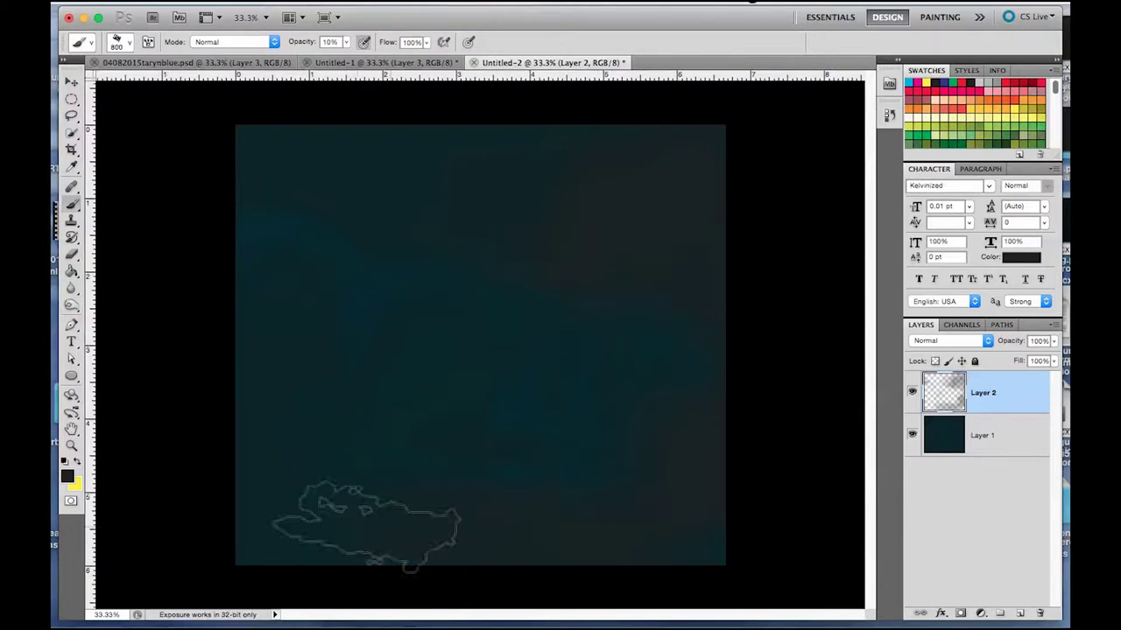
key("bracketleft")
key("bracketleft")
key("bracketleft")
key("5")
key("8")
- Paint loose dark reddish strokes across the middle and upper middle of Layer 2
mouse_move(460, 364)
left_mouse_down()
mouse_move(492, 371)
mouse_move(421, 430)
left_mouse_up()
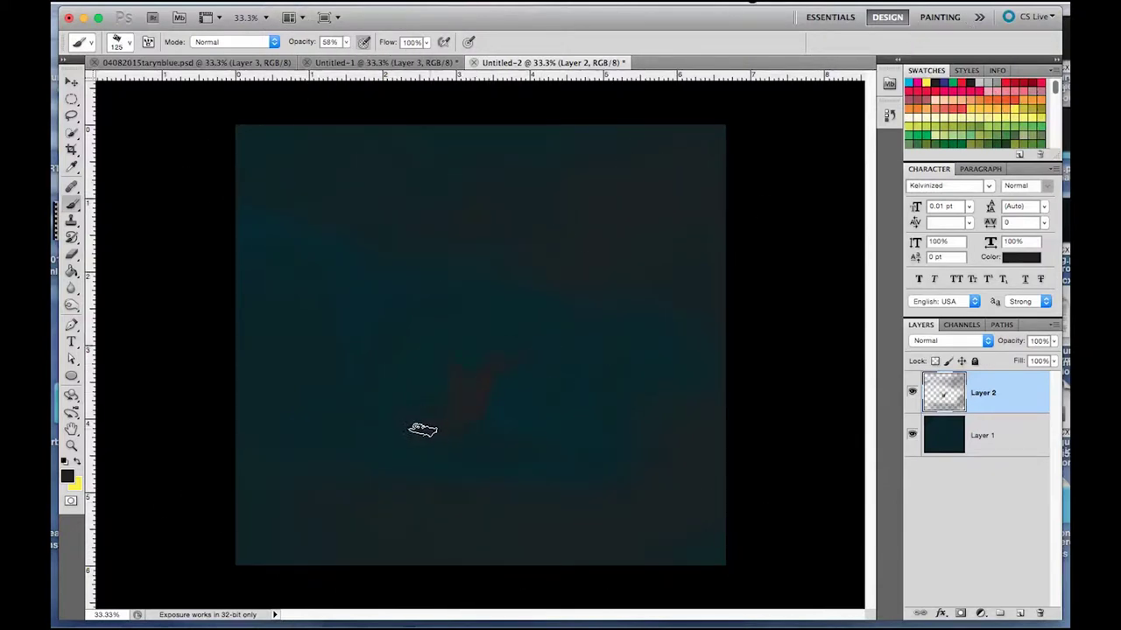
left_click_drag(518, 305, 561, 318)
mouse_move(613, 416)
left_mouse_down()
mouse_move(691, 392)
mouse_move(613, 442)
left_mouse_up()
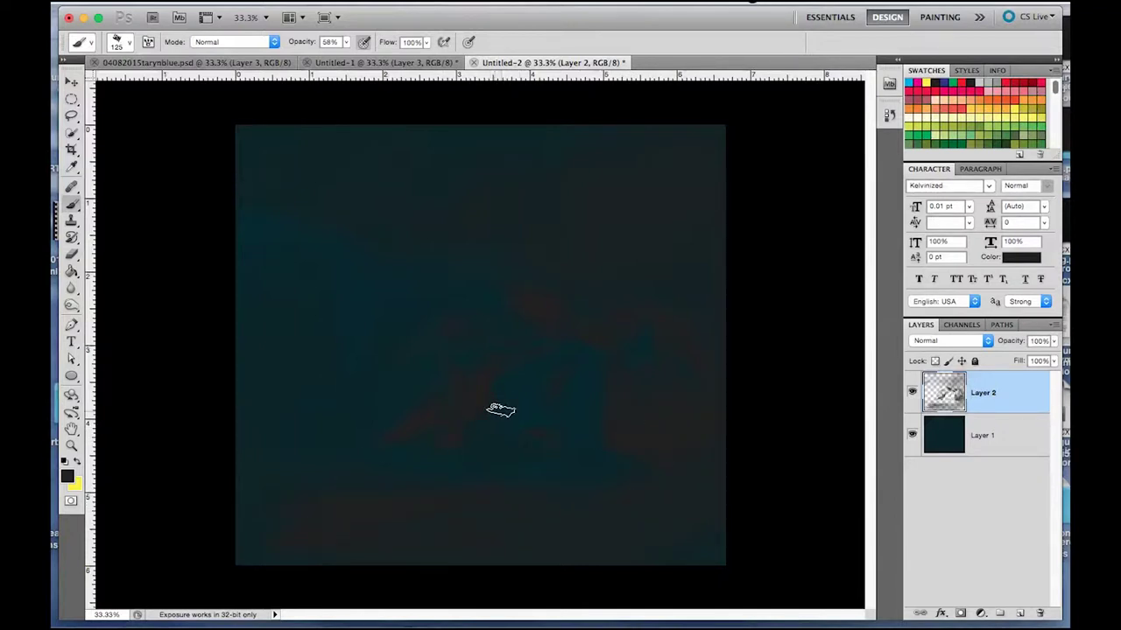
mouse_move(331, 276)
left_mouse_down()
mouse_move(388, 242)
mouse_move(373, 248)
left_mouse_up()
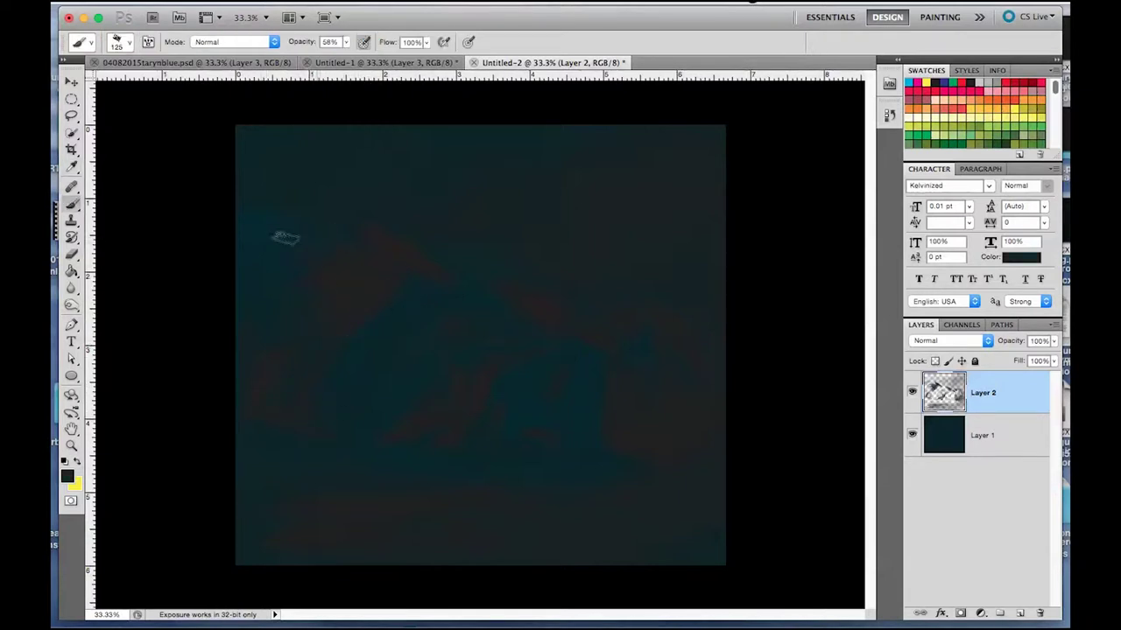
- Switch the colour to blue and dab a stroke at the upper left
scroll(1011, 118, "down", 5)
left_click(1011, 118)
left_click_drag(281, 219, 258, 232)
- At 22% opacity, paint sweeping blue strokes sketching the reclining figure's limbs
key("ctrl+z")
key("2")
key("2")
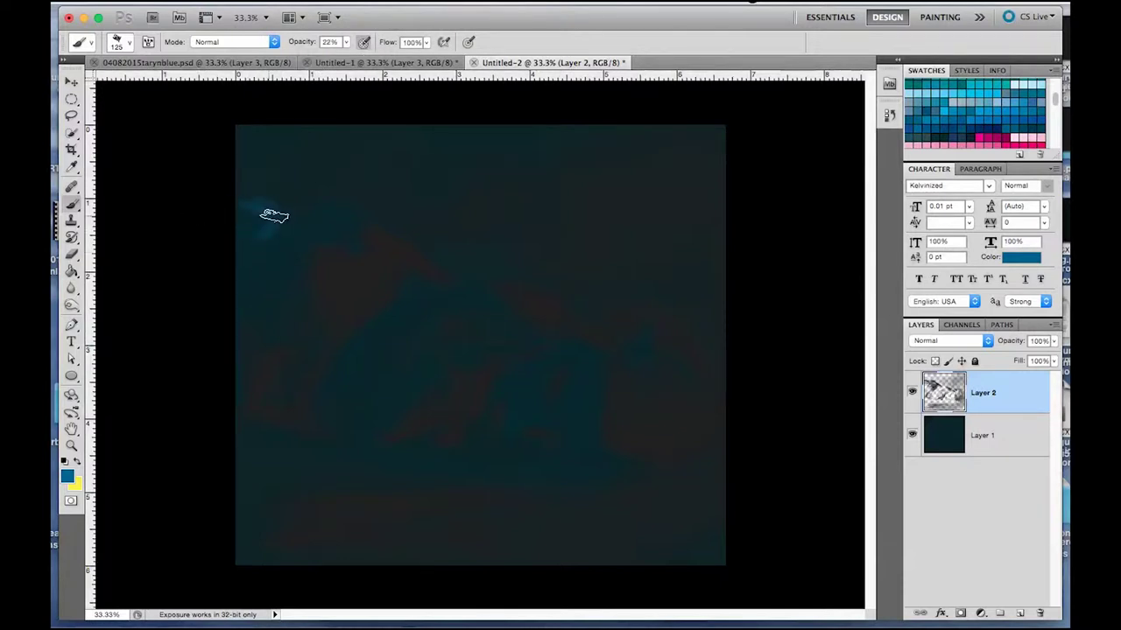
left_click_drag(330, 220, 226, 238)
mouse_move(434, 301)
left_mouse_down()
mouse_move(417, 342)
mouse_move(294, 477)
left_mouse_up()
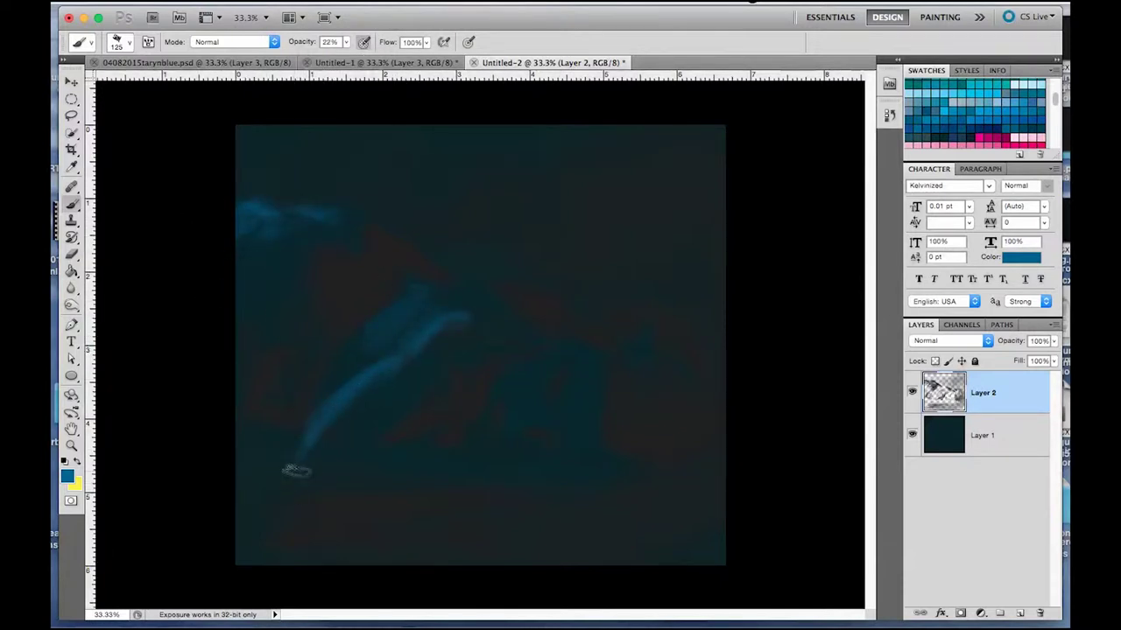
left_click_drag(371, 425, 407, 442)
left_click_drag(516, 385, 609, 346)
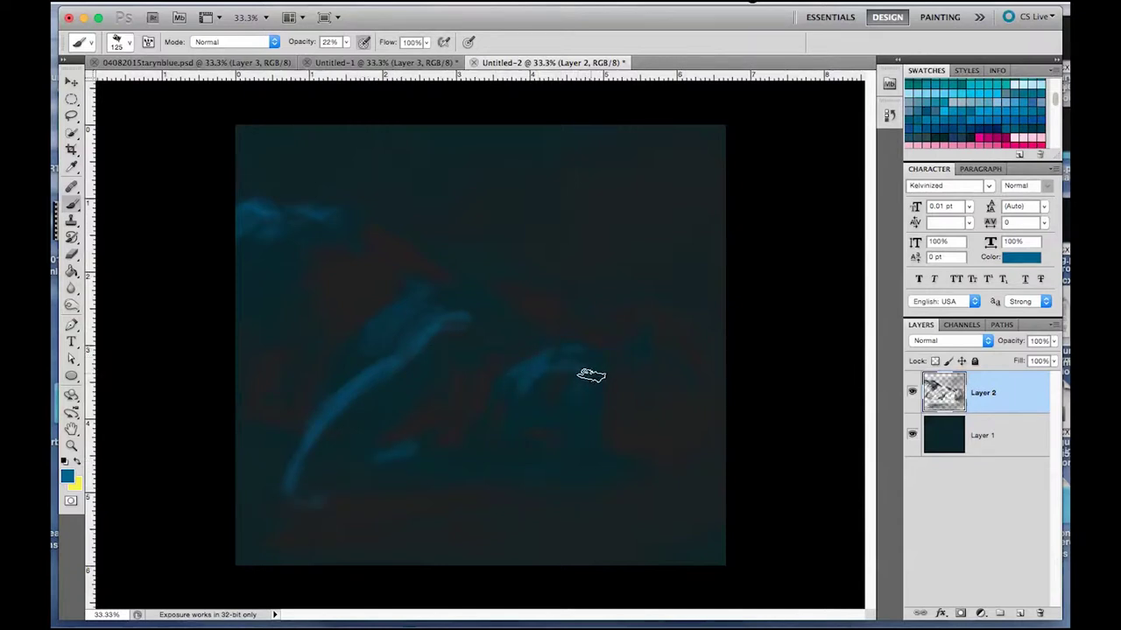
- Strengthen the upper-left blue patch, add the shoulder curve, and brighten the right shape
left_click_drag(300, 218, 245, 246)
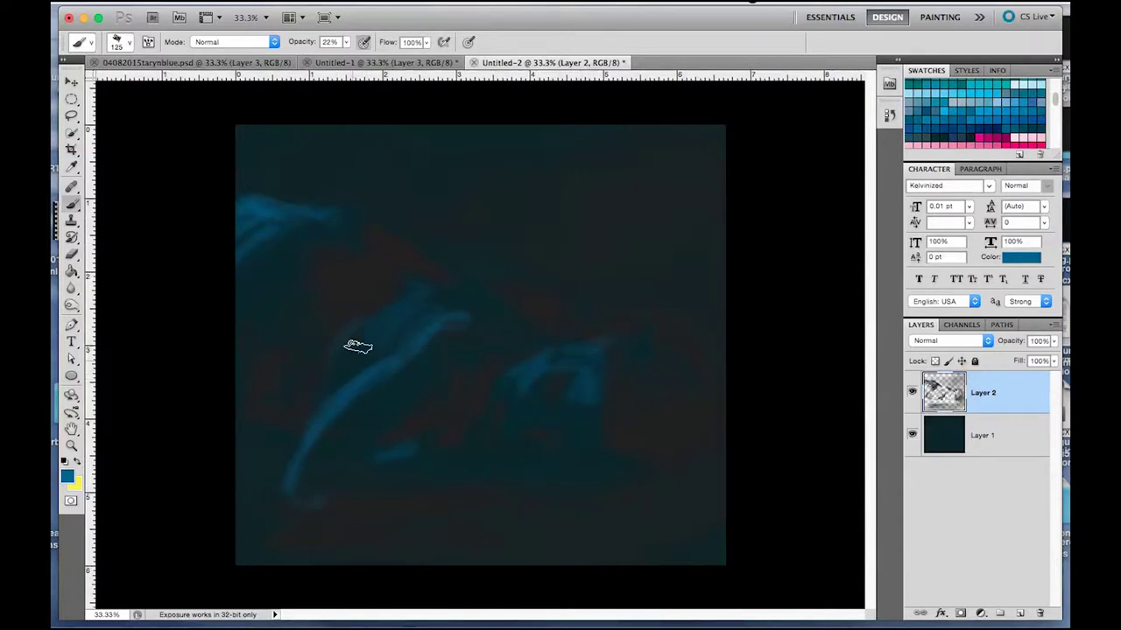
mouse_move(367, 296)
left_mouse_down()
mouse_move(528, 312)
mouse_move(595, 303)
left_mouse_up()
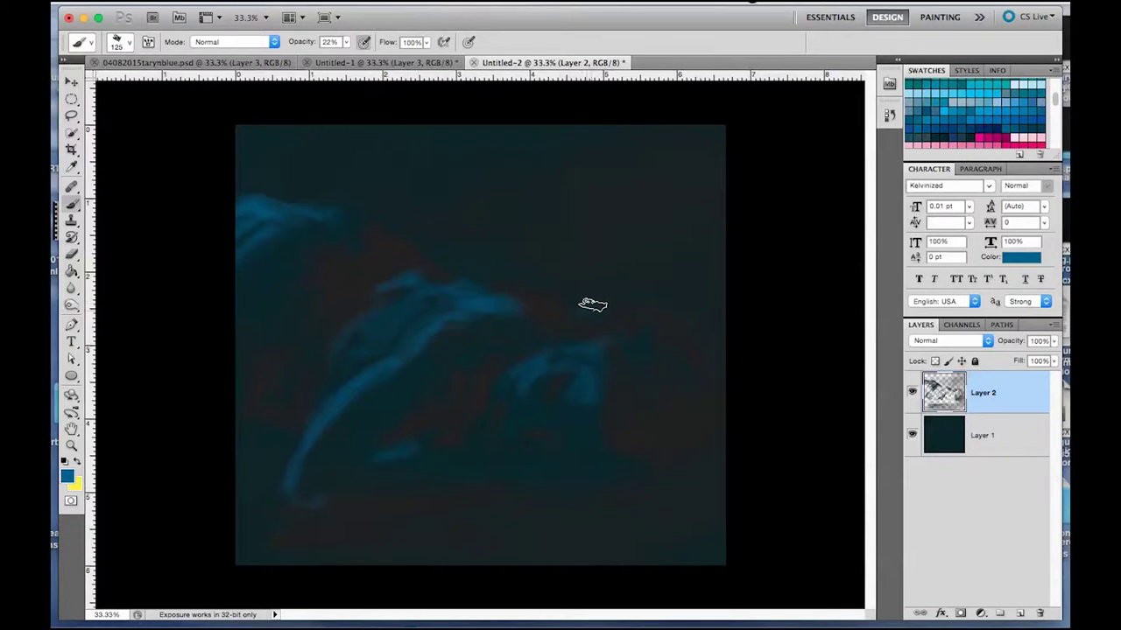
mouse_move(557, 365)
left_mouse_down()
mouse_move(575, 458)
mouse_move(513, 462)
mouse_move(654, 479)
left_mouse_up()
left_click_drag(538, 387, 587, 444)
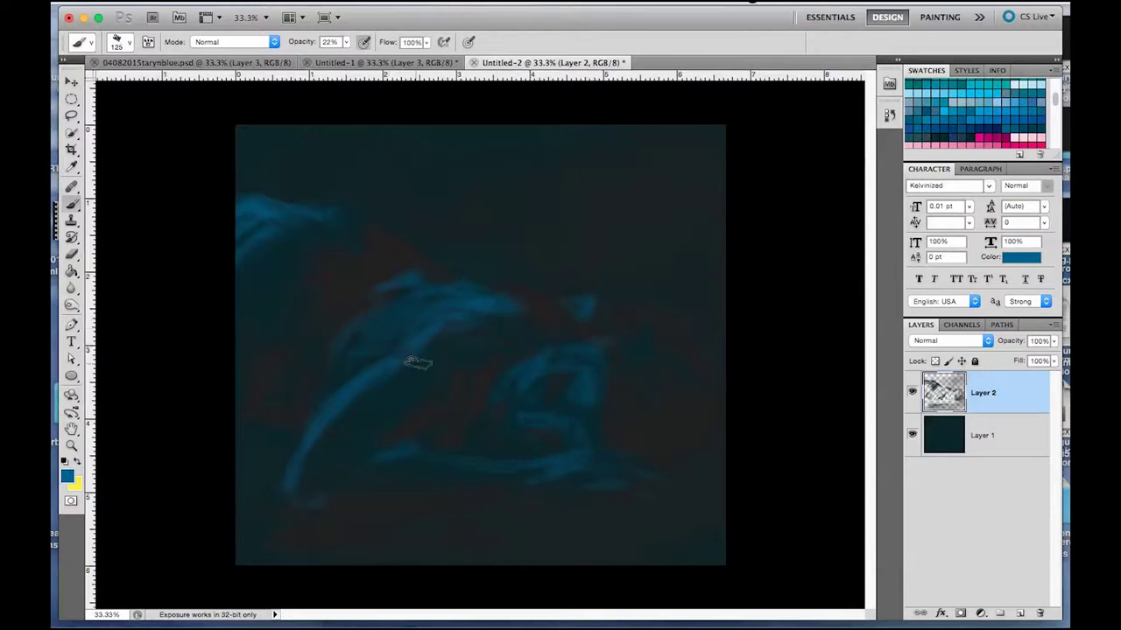
- Sample dark teal from the canvas and set the brush to 100% opacity
key("i")
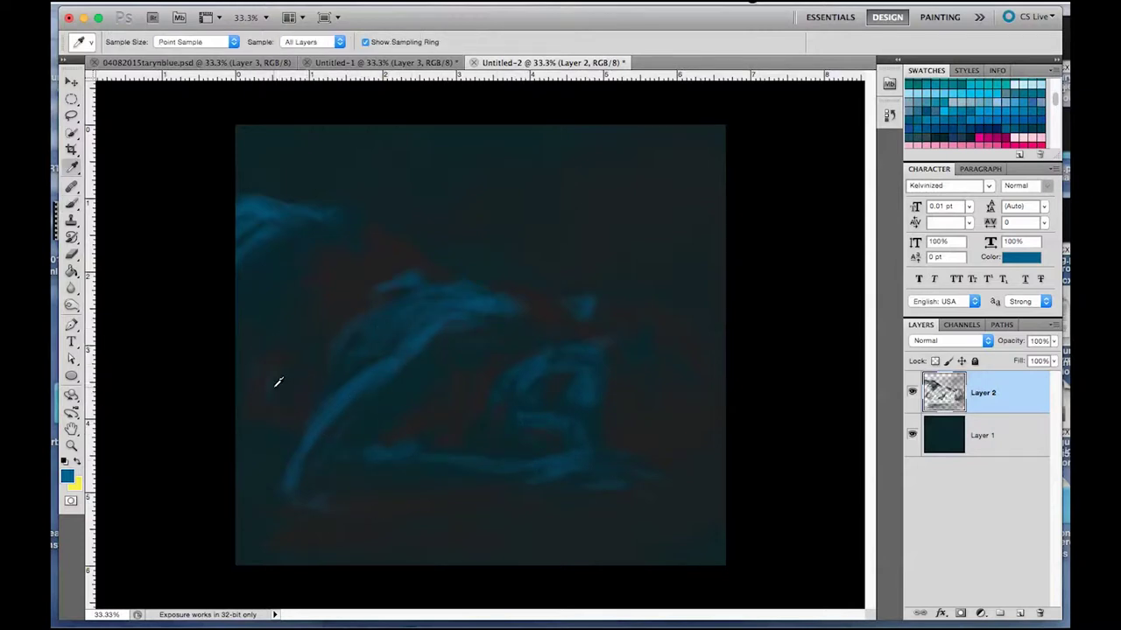
left_click(283, 382)
key("b")
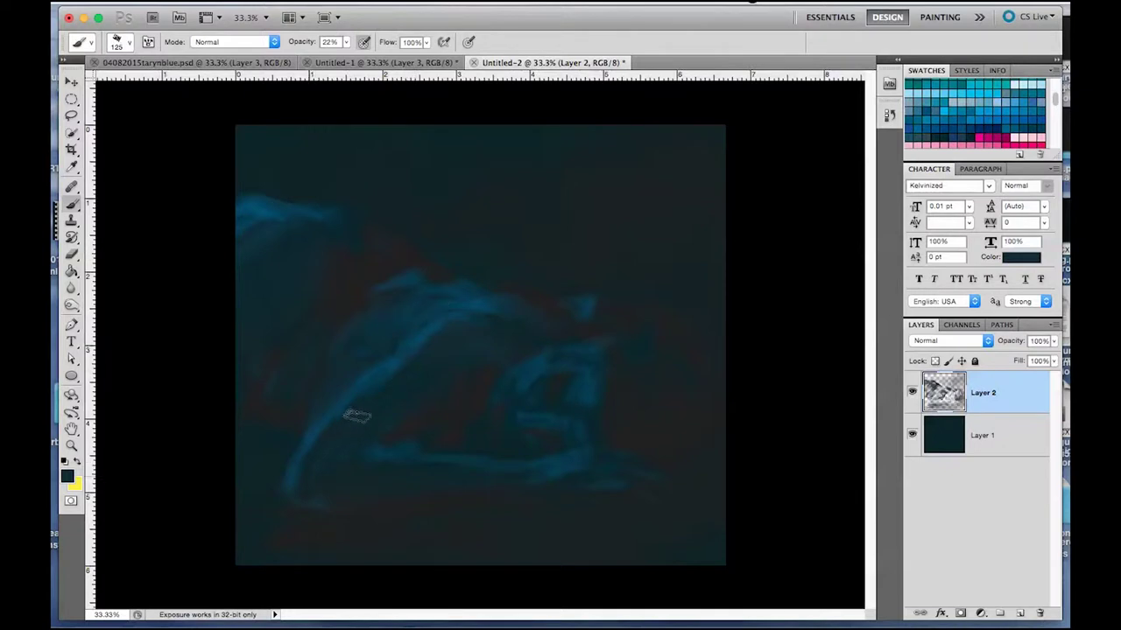
scroll(972, 113, "up", 3)
key("0")
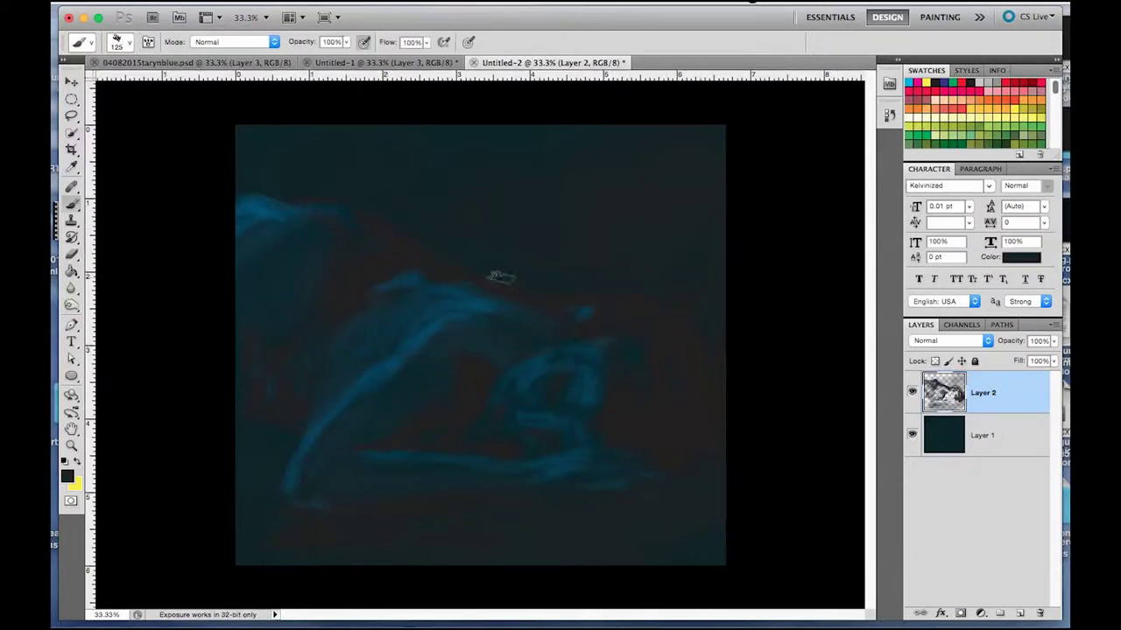
- At 43% opacity, wash teal over the figure's arm, shoulder and head
key("4")
key("3")
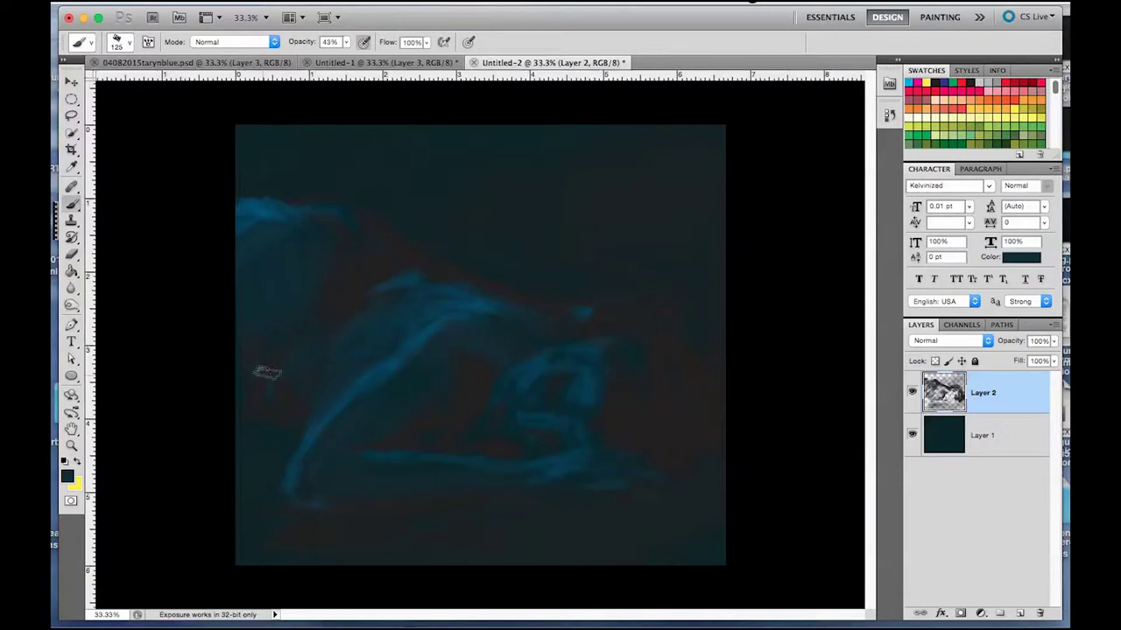
left_click(380, 344, "alt")
mouse_move(380, 344)
left_mouse_down()
mouse_move(342, 353)
mouse_move(362, 213)
mouse_move(278, 229)
mouse_move(256, 263)
left_mouse_up()
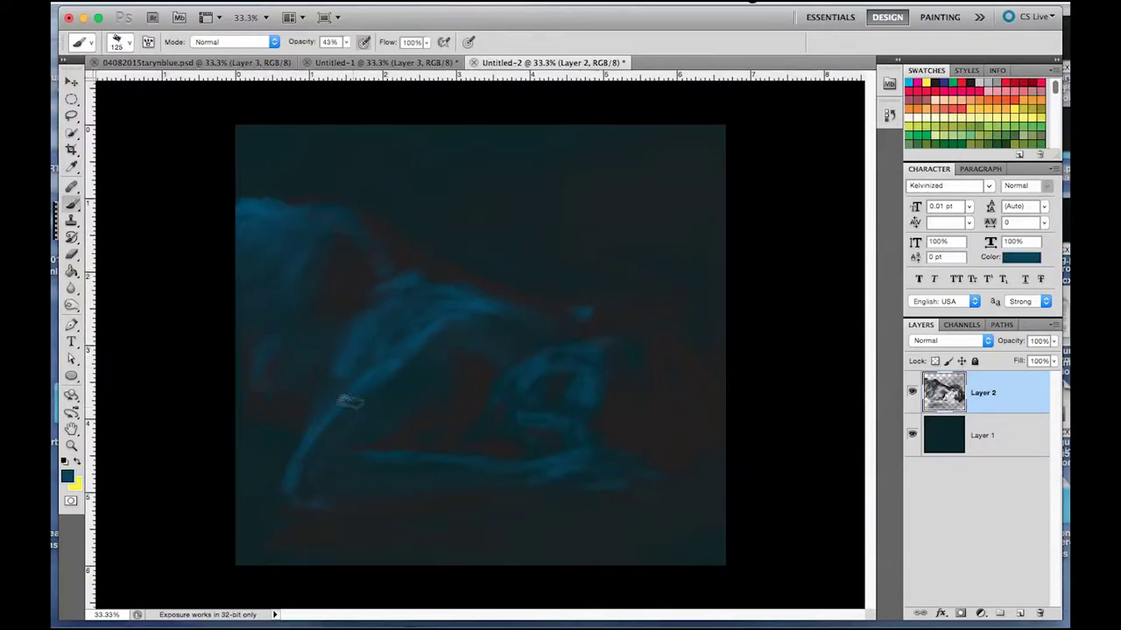
left_click_drag(406, 341, 541, 300)
mouse_move(590, 353)
left_mouse_down()
mouse_move(600, 376)
mouse_move(528, 412)
mouse_move(476, 465)
mouse_move(367, 456)
left_mouse_up()
- Sample near-black and dark teal with a 40–50 px brush to refine the contours
left_click(645, 405, "alt")
key("bracketleft")
key("bracketleft")
key("bracketleft")
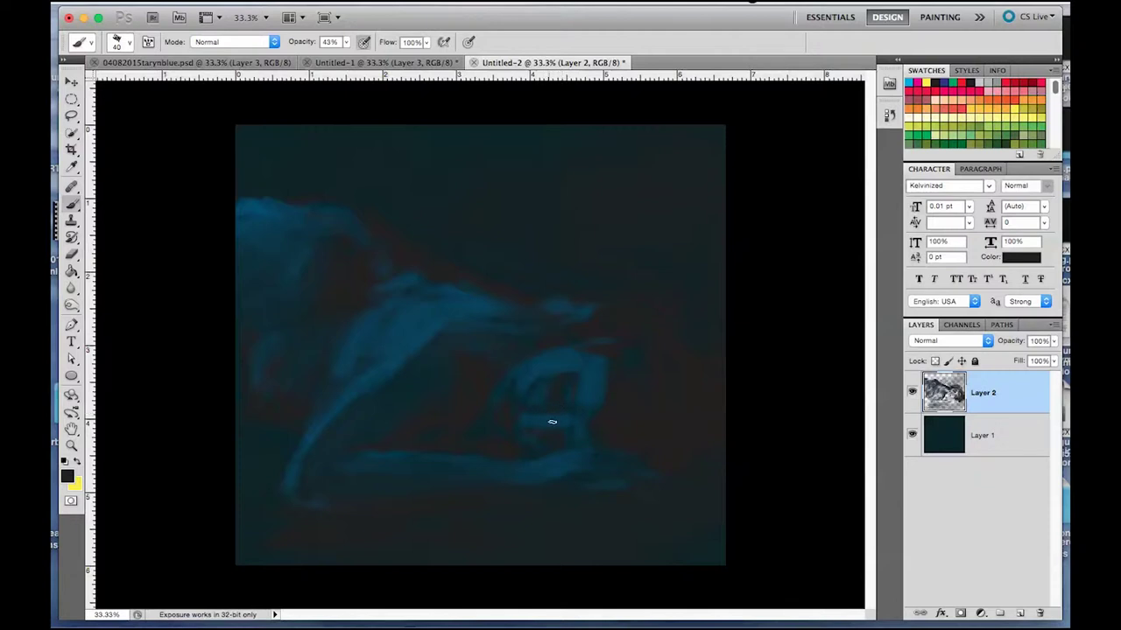
left_click(596, 492, "alt")
left_click(415, 318, "alt")
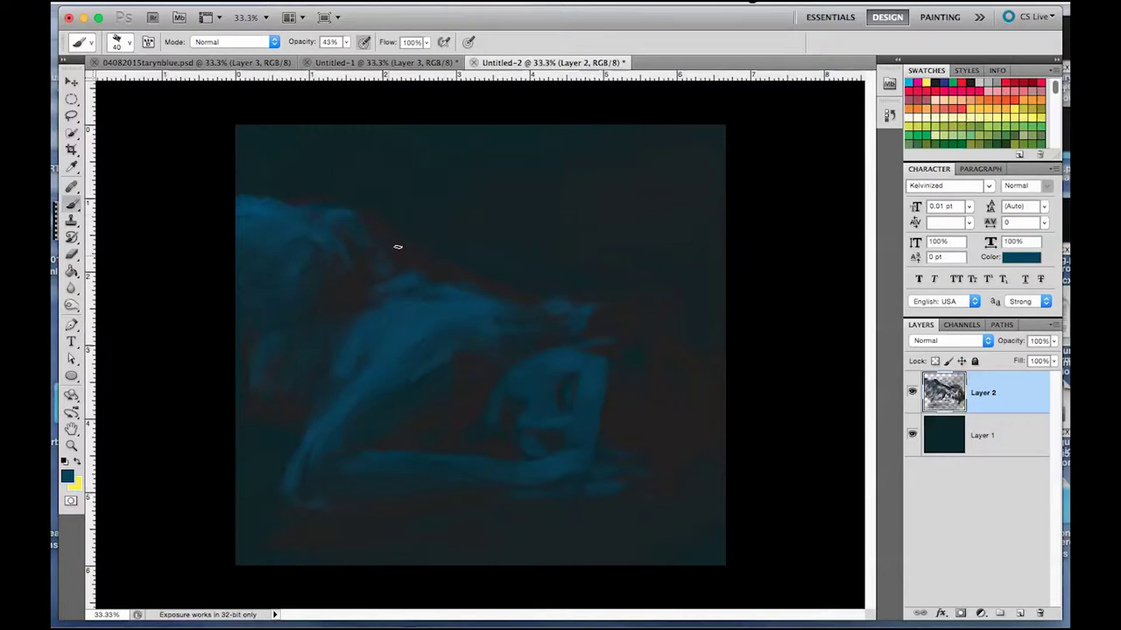
left_click(701, 430, "alt")
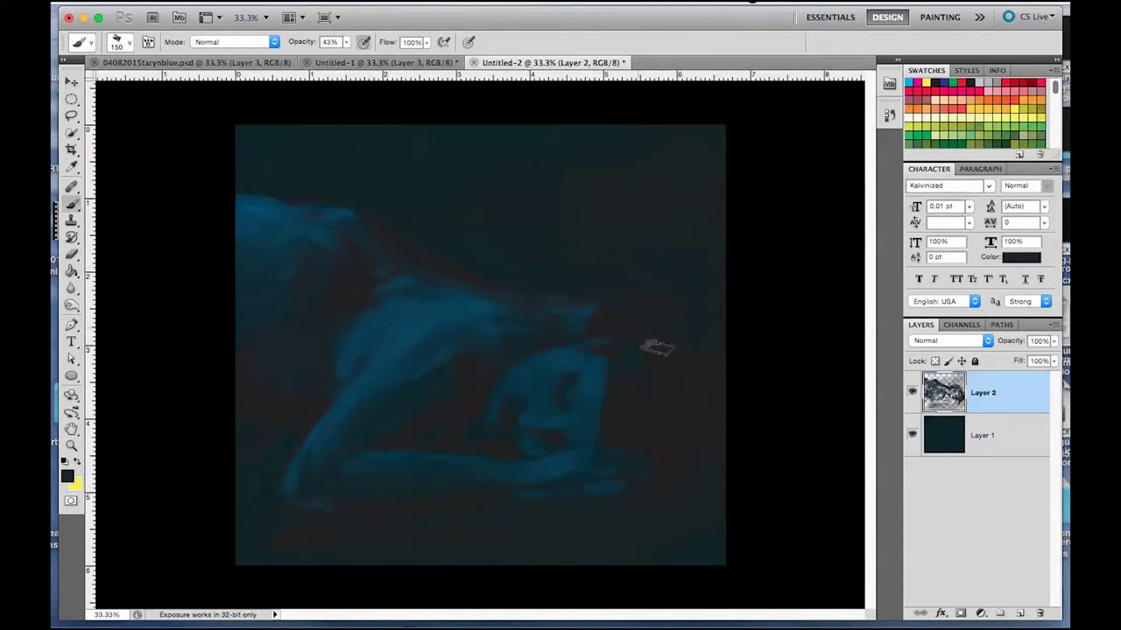
key("bracketleft")
key("bracketleft")
key("bracketleft")
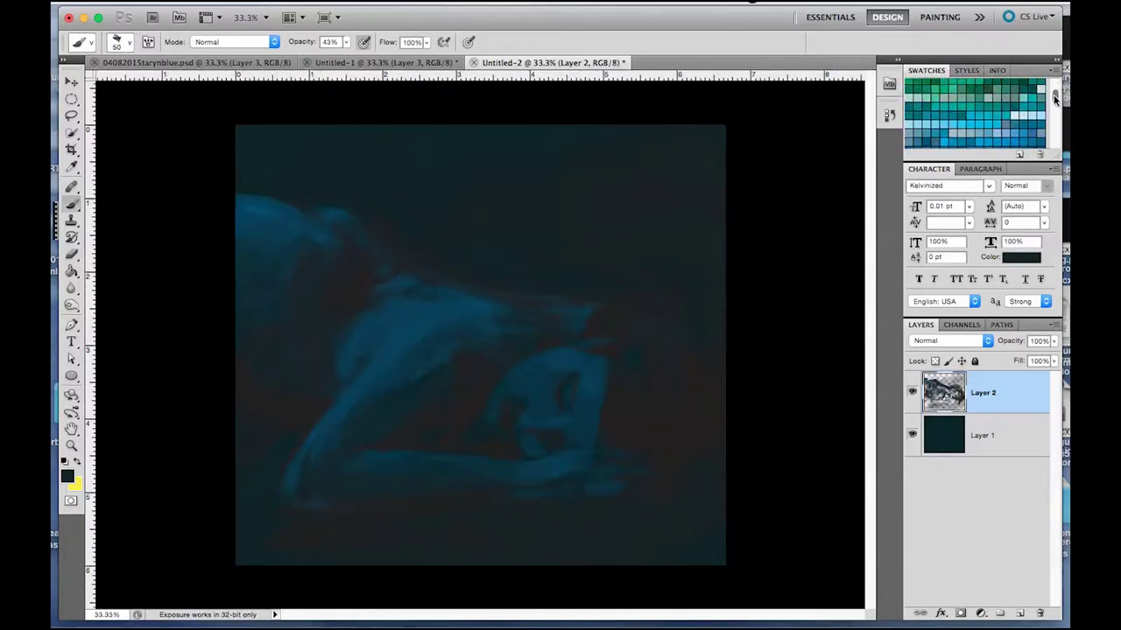
- Pick an olive colour, paint a test stroke on the figure, and undo it
left_click(321, 264, "alt")
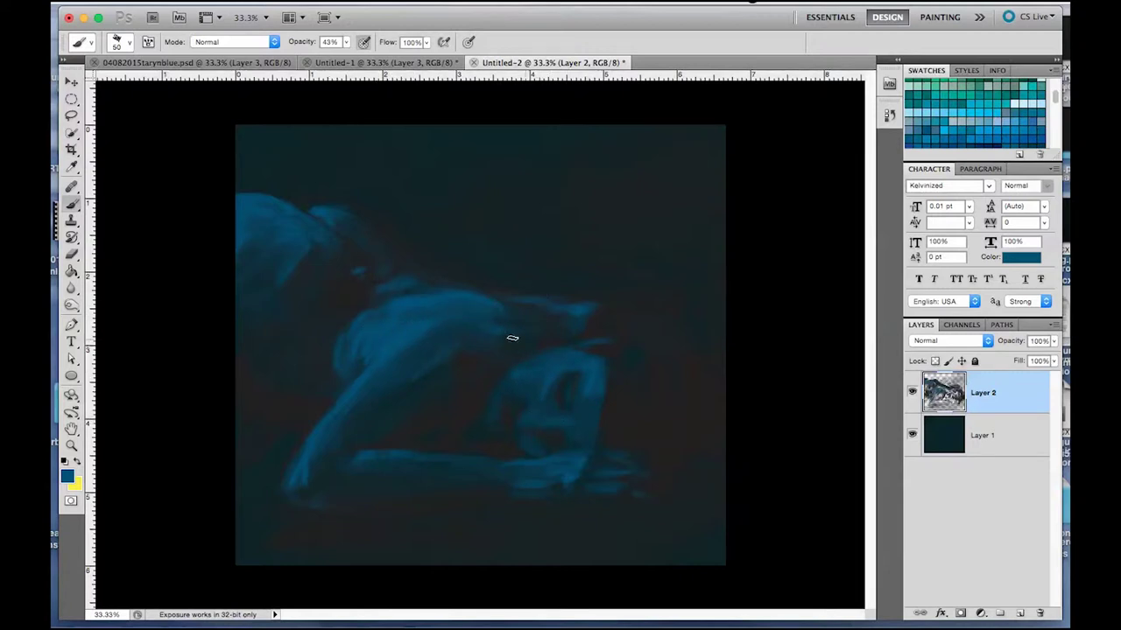
left_click_drag(1055, 99, 1055, 83)
left_click(1020, 129)
key("2")
key("1")
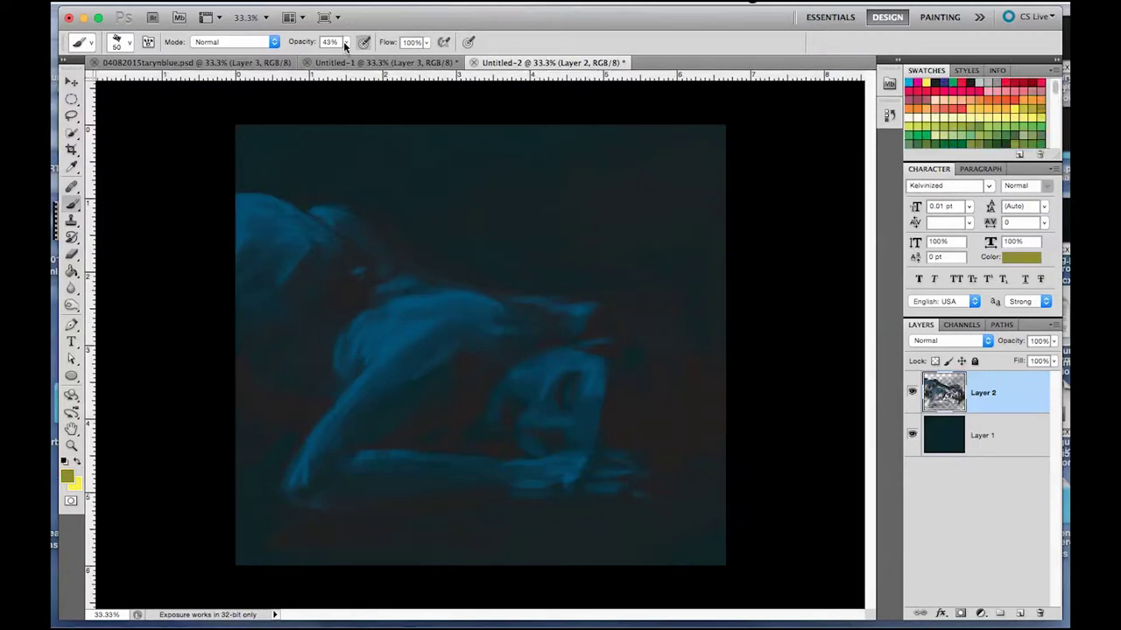
left_click_drag(289, 263, 254, 293)
key("ctrl+z")
- Set the brush to 3% opacity, 53% flow, size 35, with light blue colour
left_click_drag(345, 41, 333, 59)
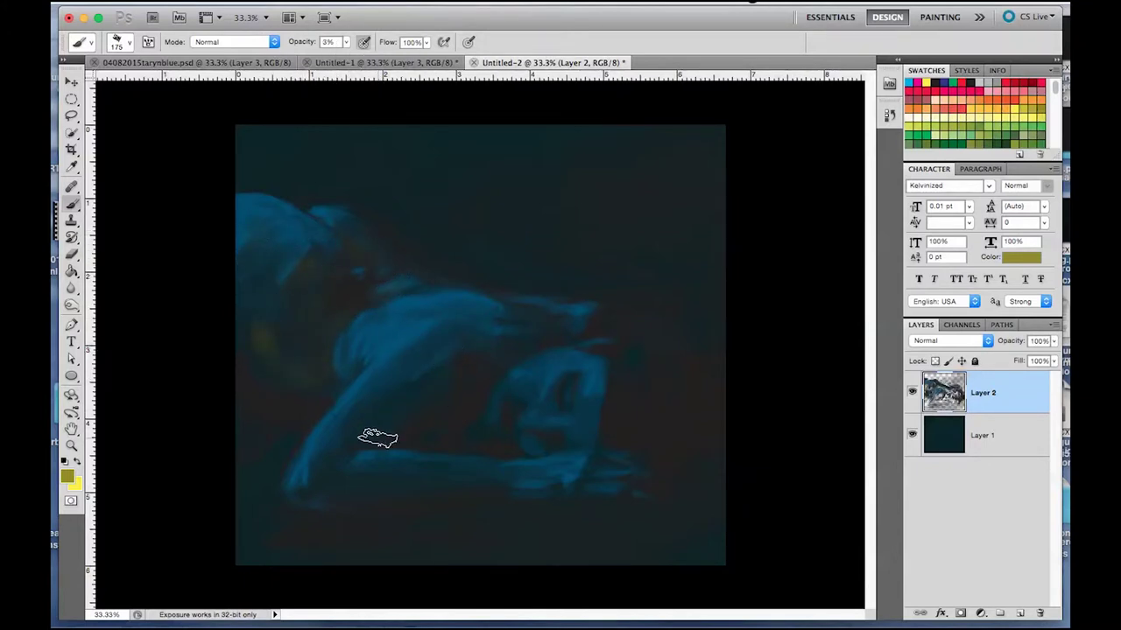
key("shift+5")
key("shift+3")
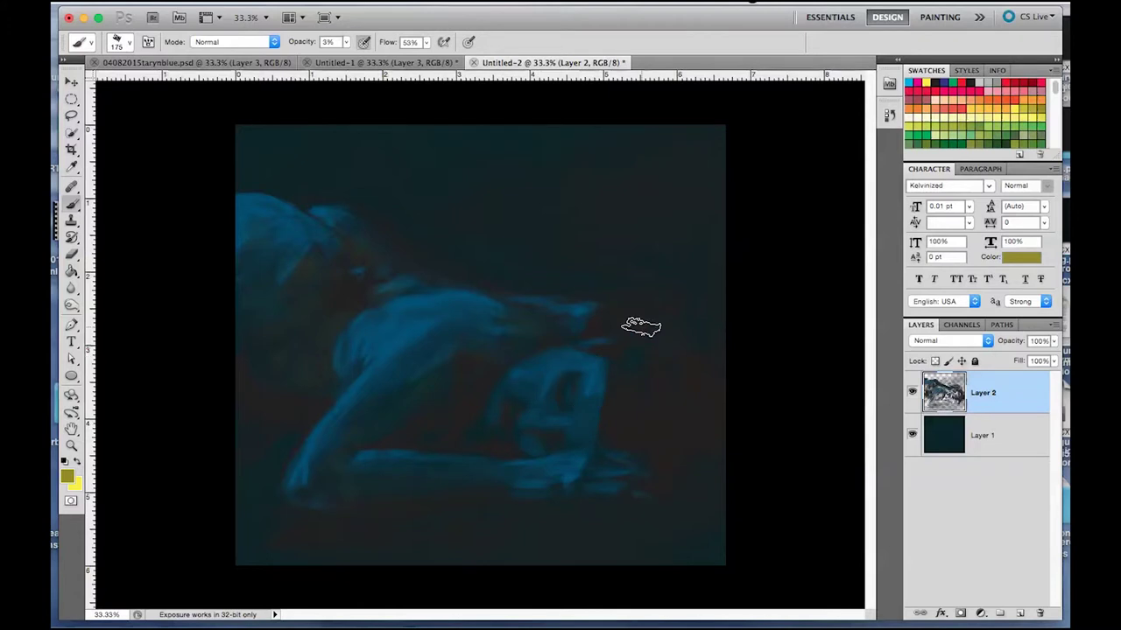
key("bracketleft")
key("bracketleft")
key("bracketleft")
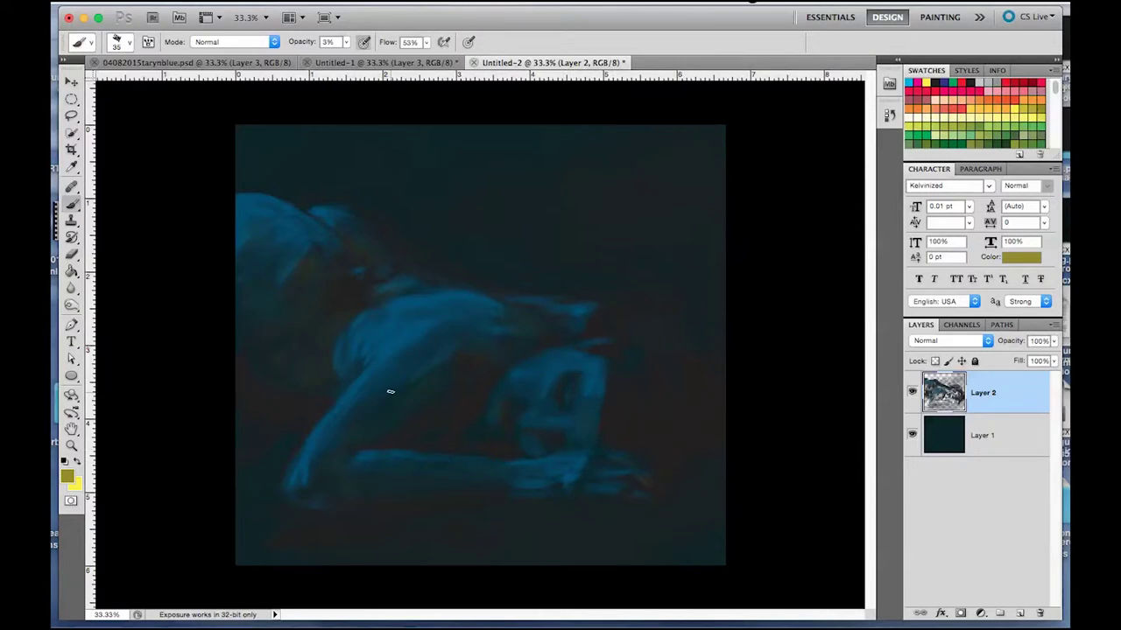
scroll(928, 97, "down", 5)
left_click(923, 81)
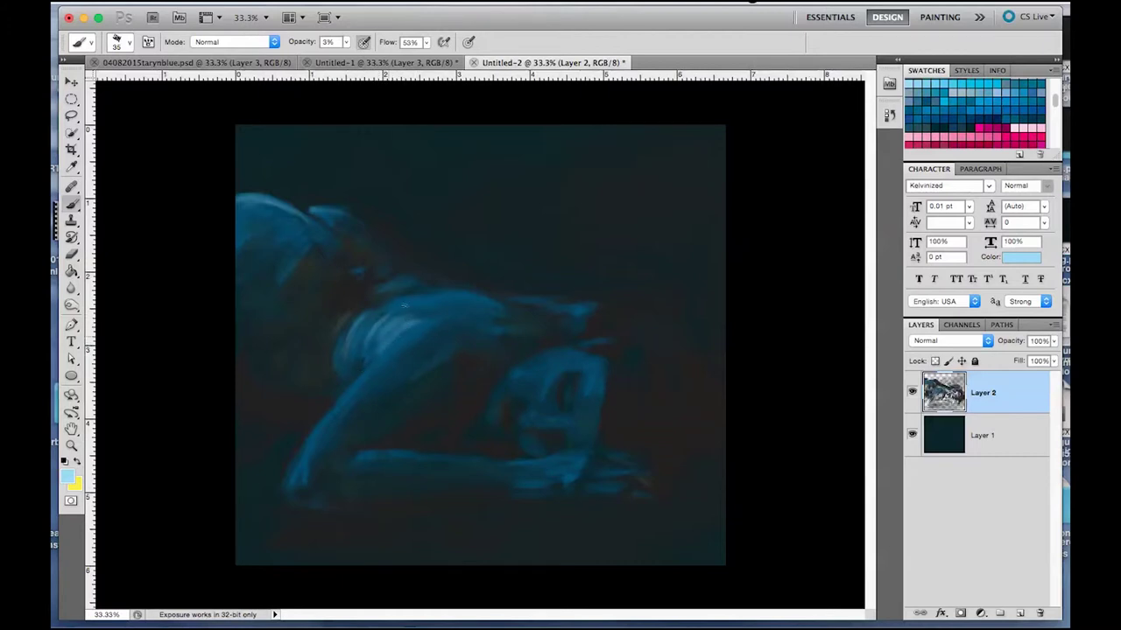
- Glaze faint light blue highlights onto the arm, hair and forearm
left_click_drag(417, 322, 341, 398)
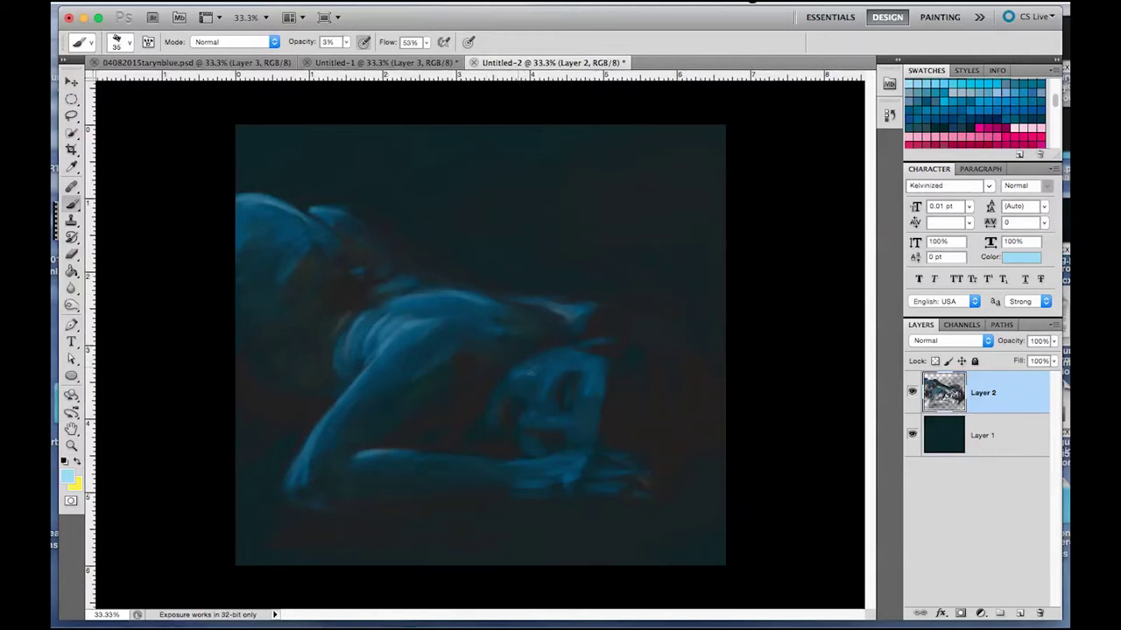
left_click_drag(579, 363, 576, 349)
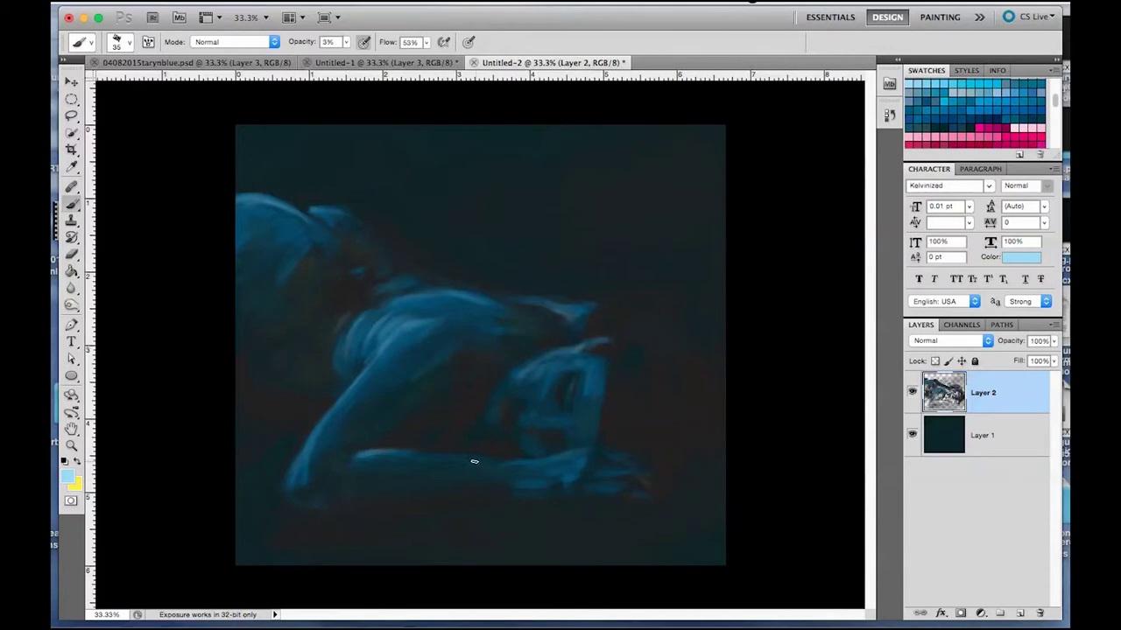
left_click_drag(504, 461, 576, 451)
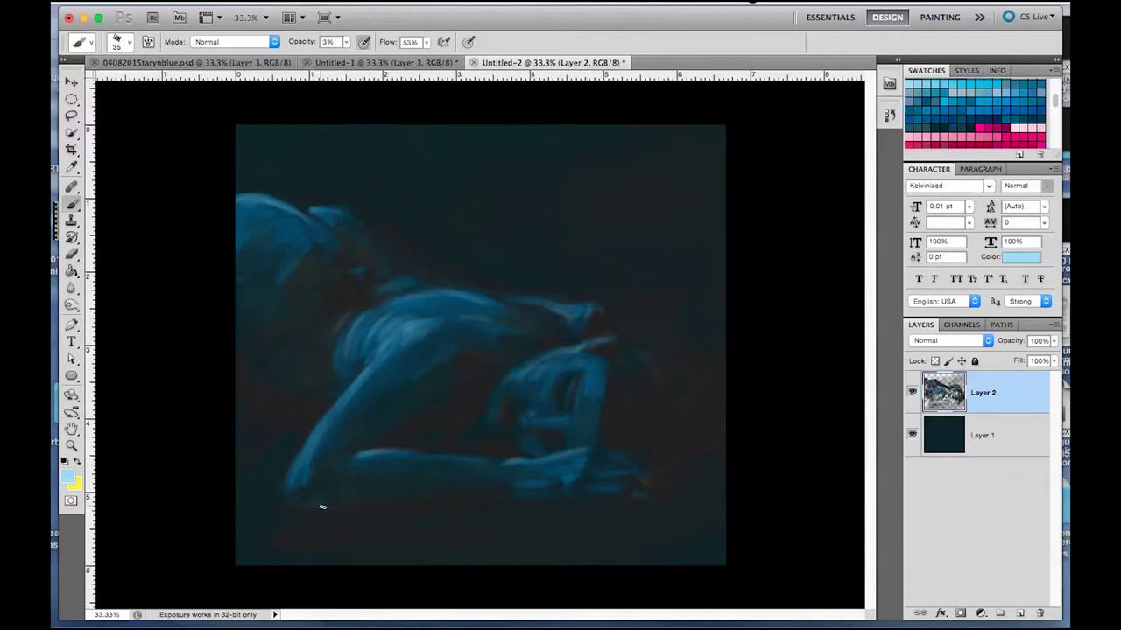
- Sample near-black, set size 50 at 33% opacity, and darken the shoulder edge
key("bracketright")
key("bracketright")
key("bracketright")
left_click(324, 318, "alt")
key("bracketleft")
key("bracketleft")
key("bracketleft")
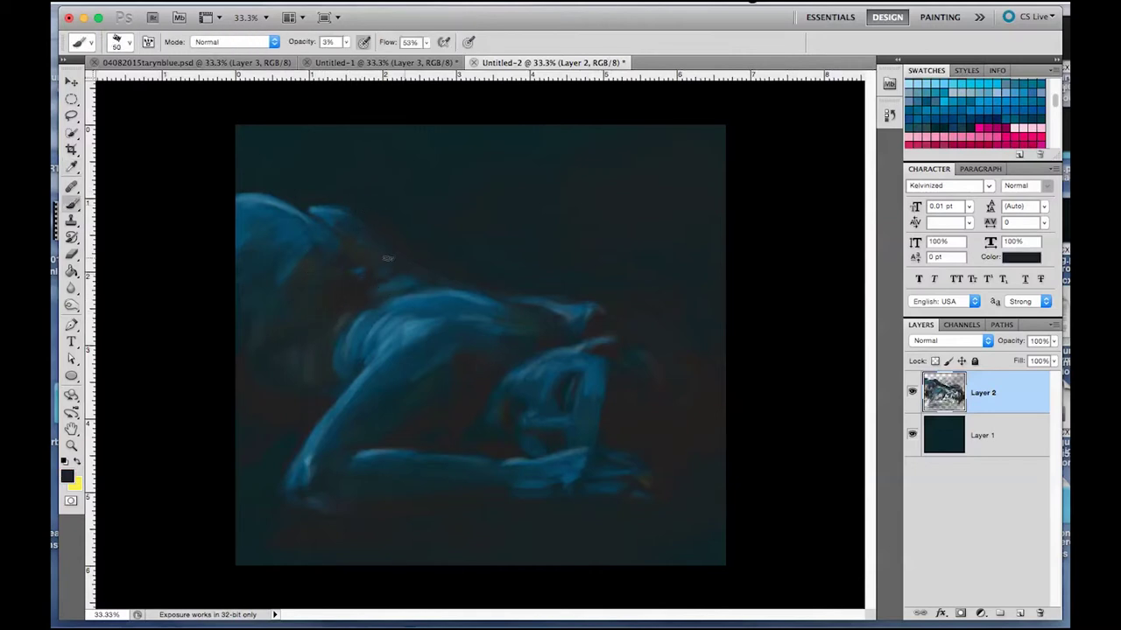
key("3")
key("3")
left_click_drag(359, 314, 305, 354)
left_click(1021, 128)
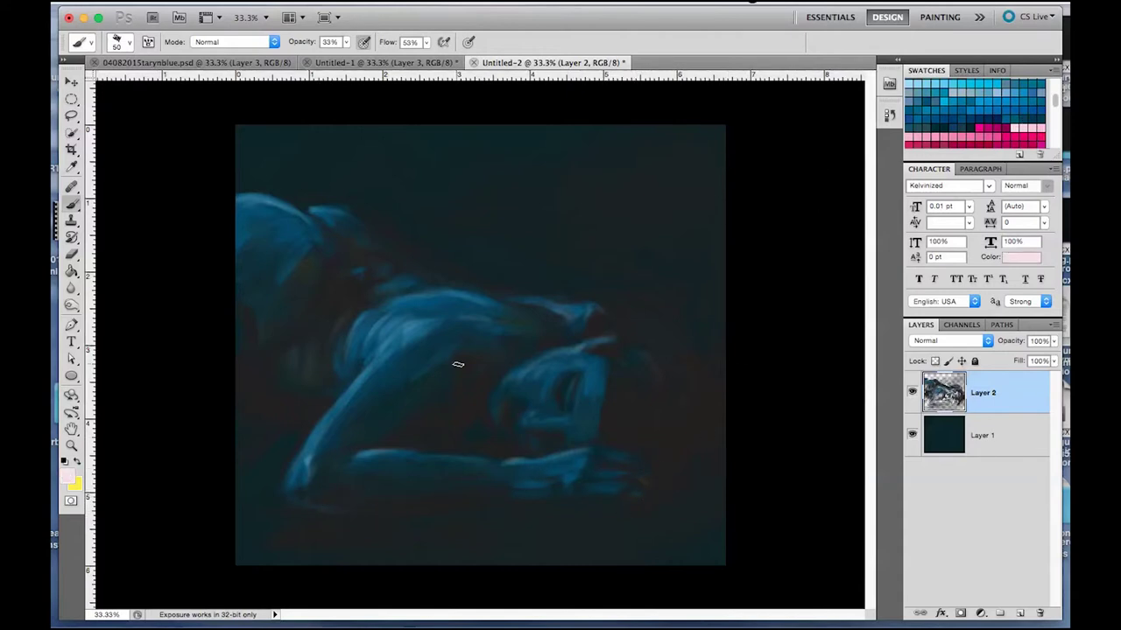
- Paint pale pink highlights on the head, face, hand, upper arm and forearm, plus hair wisps
left_click_drag(259, 195, 239, 204)
left_click_drag(562, 372, 510, 374)
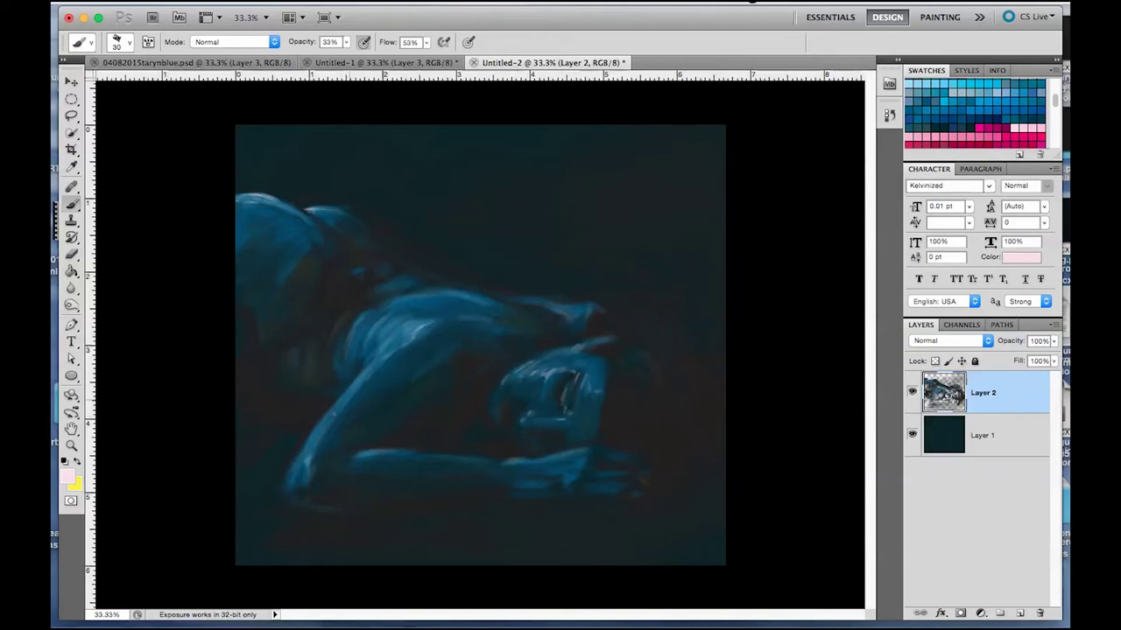
left_click_drag(321, 424, 365, 361)
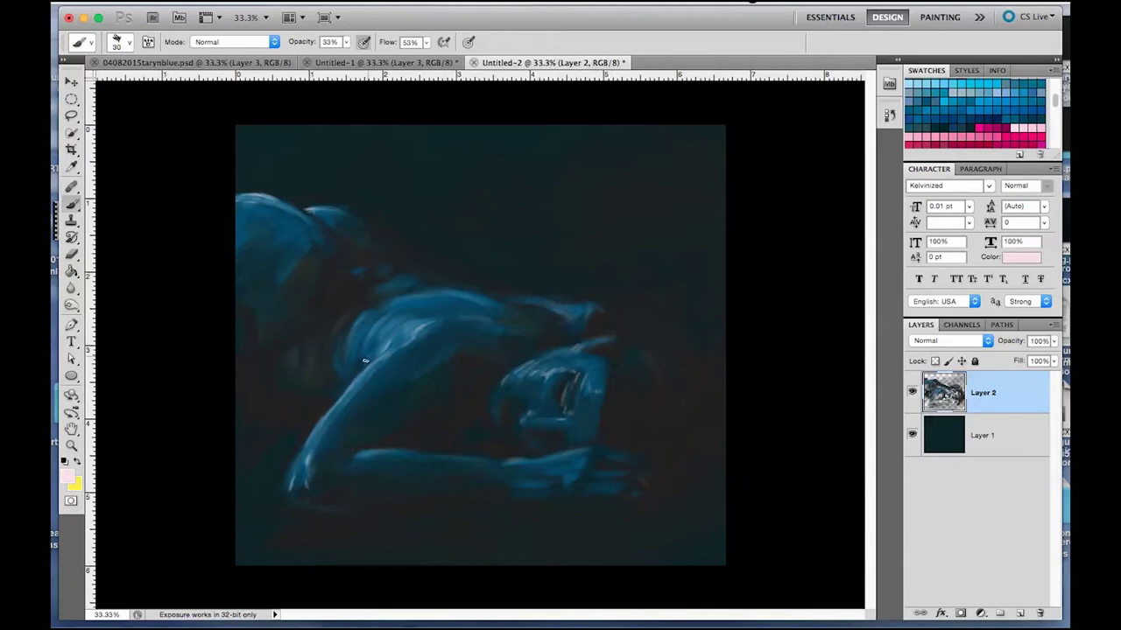
left_click_drag(397, 454, 340, 455)
left_click_drag(605, 346, 671, 371)
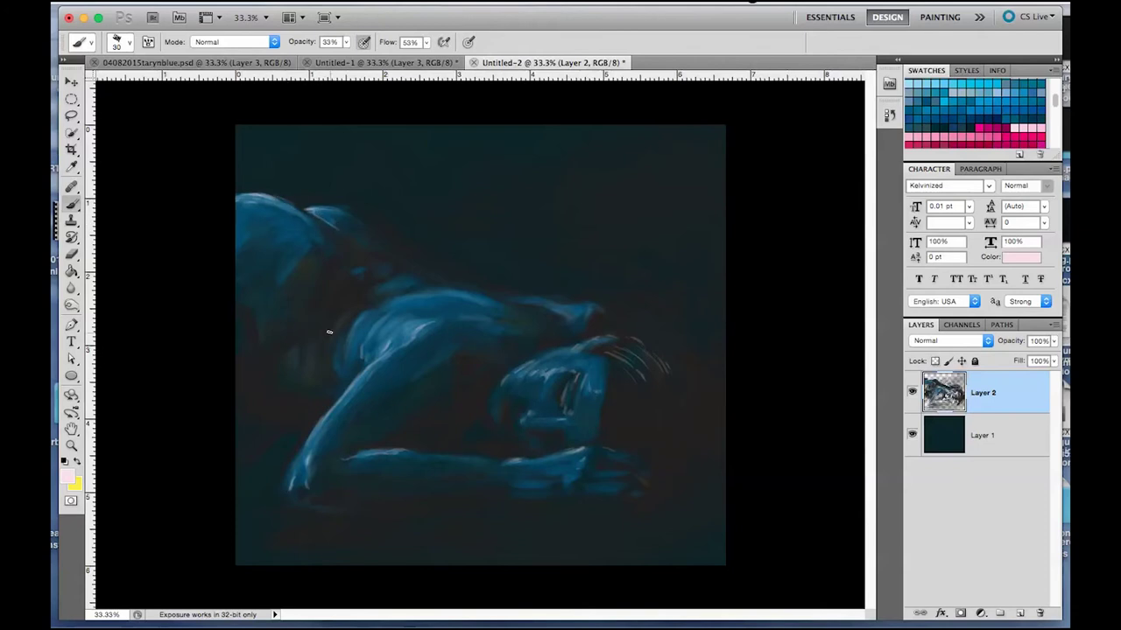
- Sample the dark background, enlarge the brush to 125, and add Layer 3
left_click(363, 300, "alt")
key("bracketright")
key("bracketright")
key("bracketright")
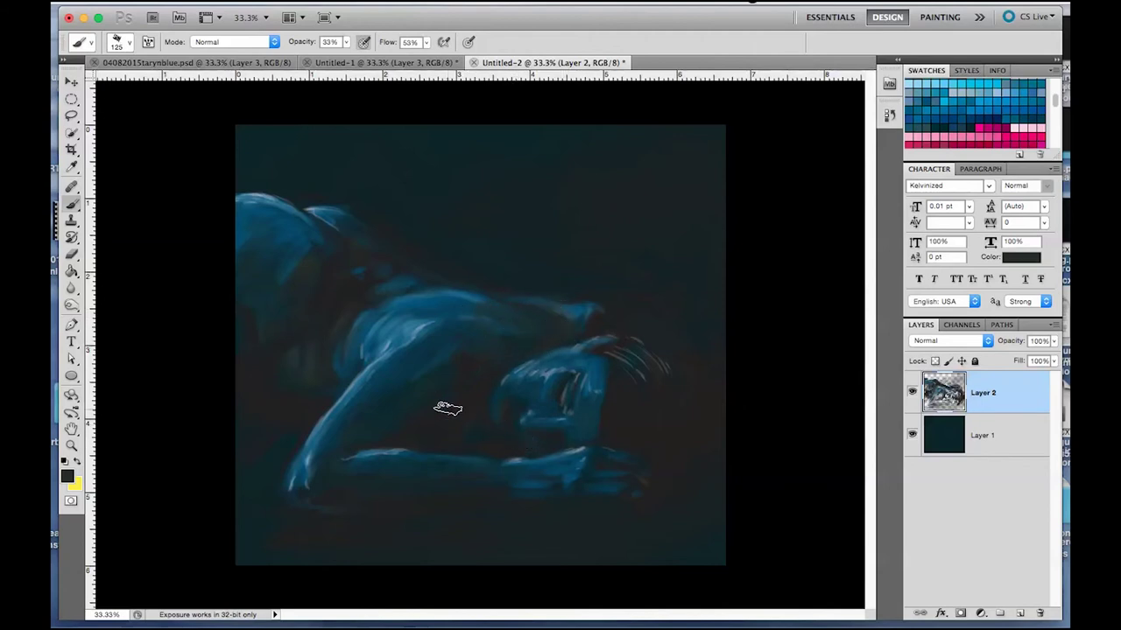
left_click(1019, 613)
- Paint pale and dark smoke with a large soft brush and move it beneath Layer 2
left_click(121, 41)
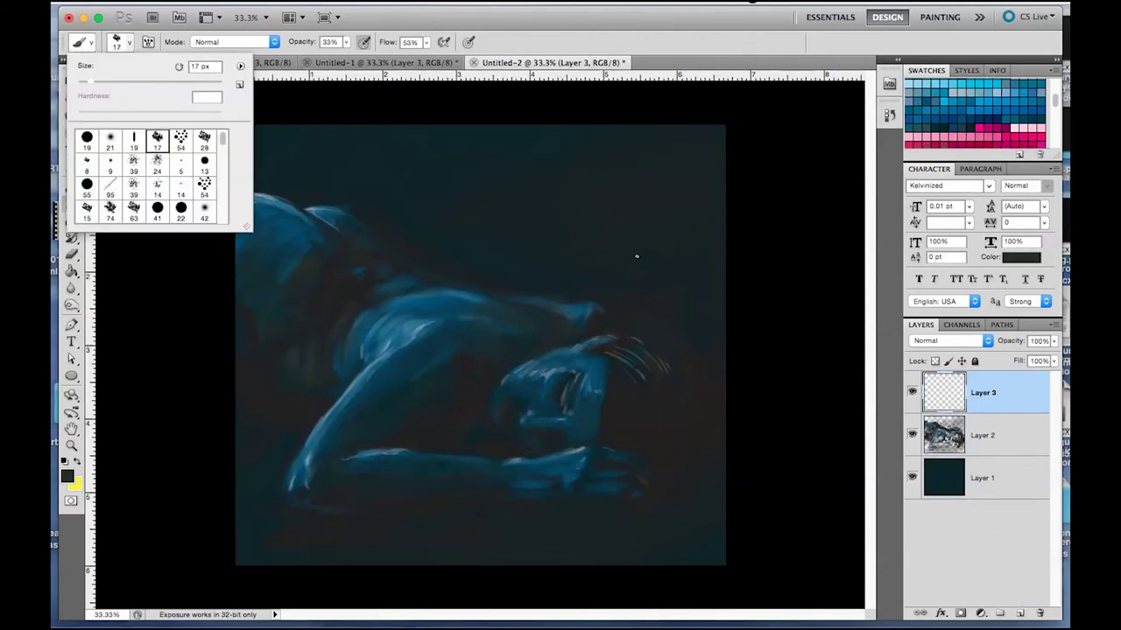
double_click(157, 141)
key("bracketright")
key("bracketright")
key("bracketright")
left_click(1017, 125)
mouse_move(284, 159)
left_mouse_down()
mouse_move(188, 211)
mouse_move(476, 138)
mouse_move(367, 202)
mouse_move(263, 438)
left_mouse_up()
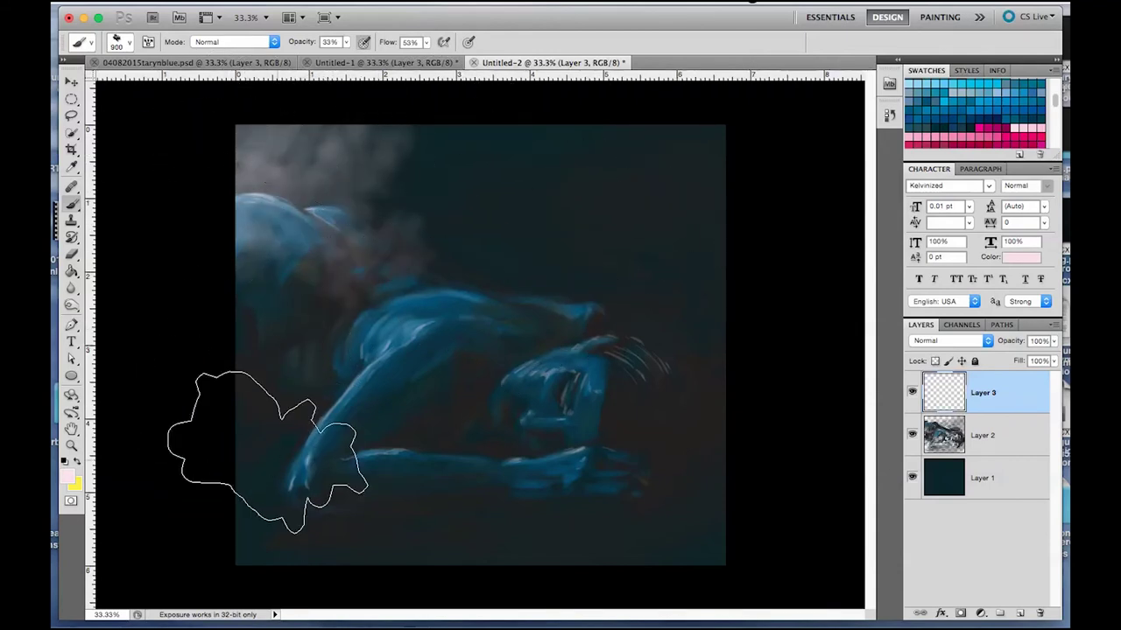
left_click(723, 405, "alt")
mouse_move(713, 317)
left_mouse_down()
mouse_move(618, 232)
mouse_move(604, 517)
mouse_move(578, 157)
mouse_move(727, 341)
left_mouse_up()
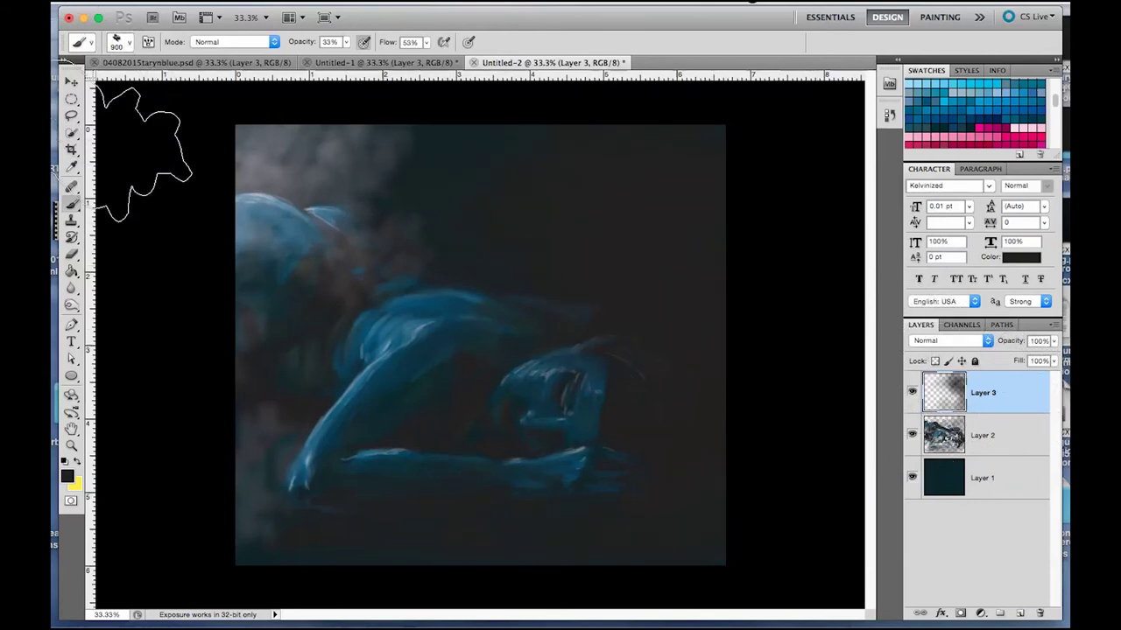
left_click(71, 81)
left_click_drag(983, 392, 982, 457)
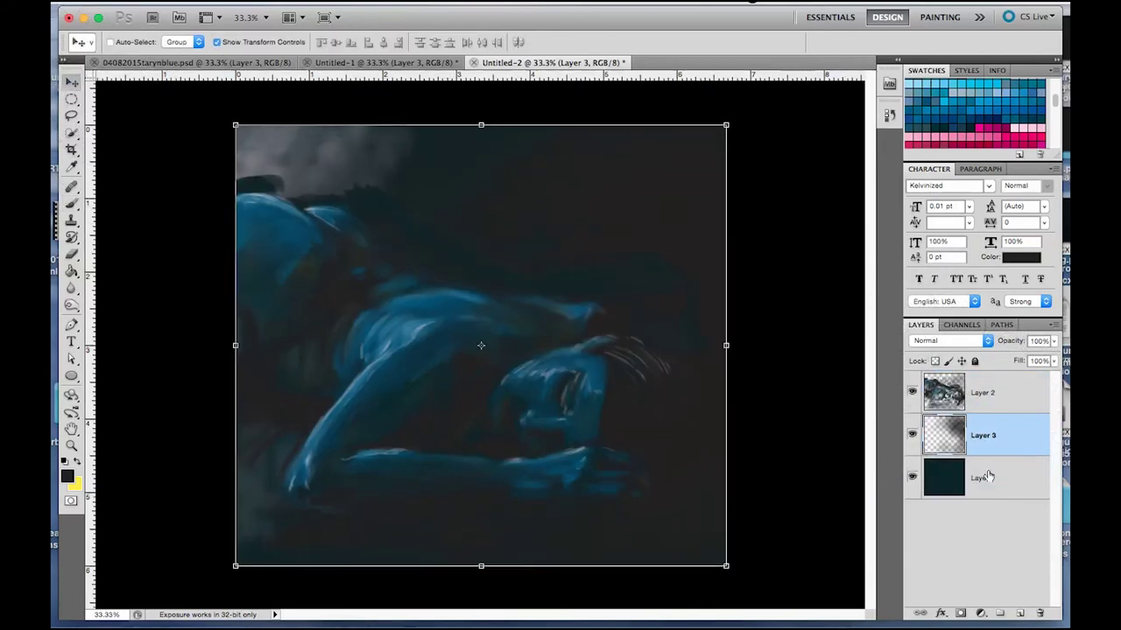
- Try then delete a grey haze layer, and erase the dark blob at the upper-left edge
left_click(1019, 614)
key("b")
left_click(268, 148, "alt")
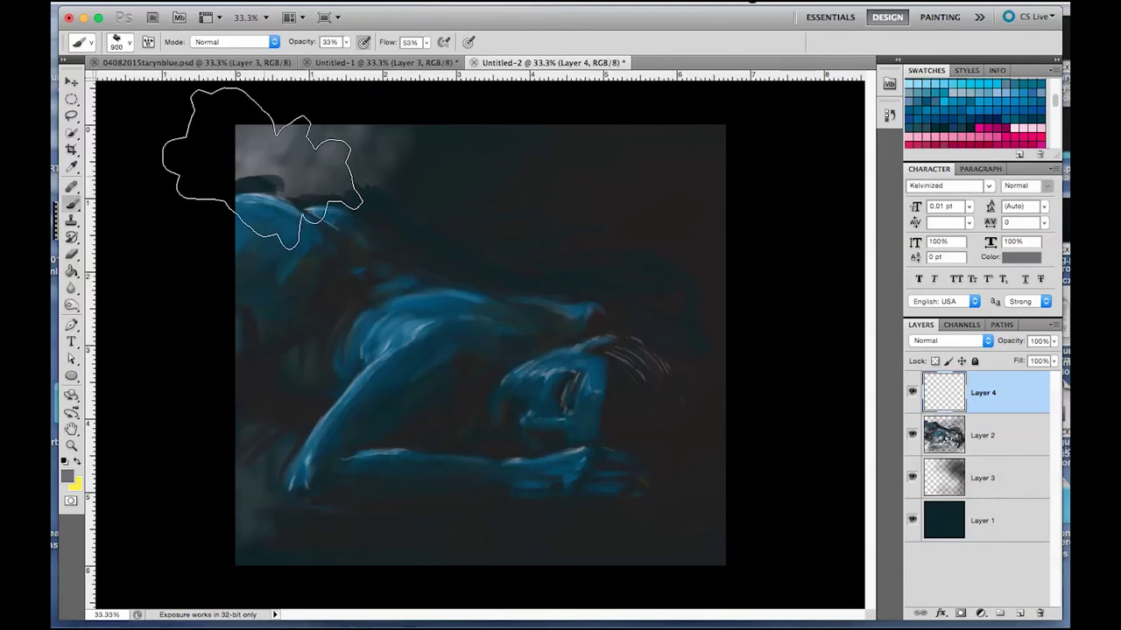
mouse_move(226, 167)
left_mouse_down()
mouse_move(436, 193)
mouse_move(237, 168)
mouse_move(235, 179)
left_mouse_up()
key("bracketleft")
key("bracketleft")
key("bracketleft")
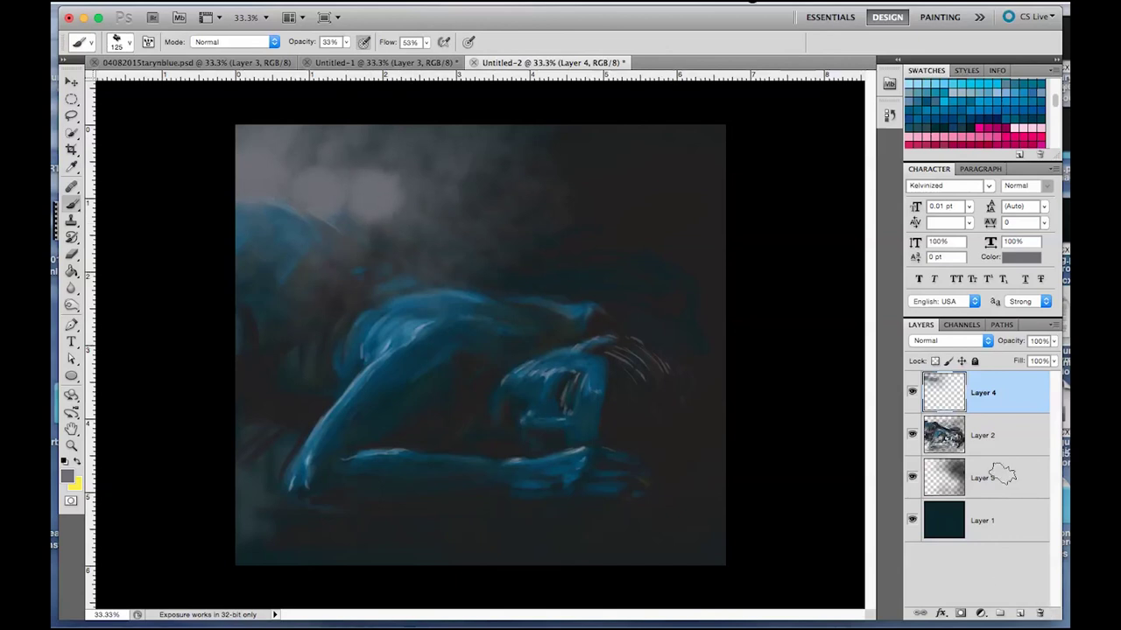
left_click_drag(1007, 394, 1016, 460)
left_click(1040, 613)
key("Return")
key("e")
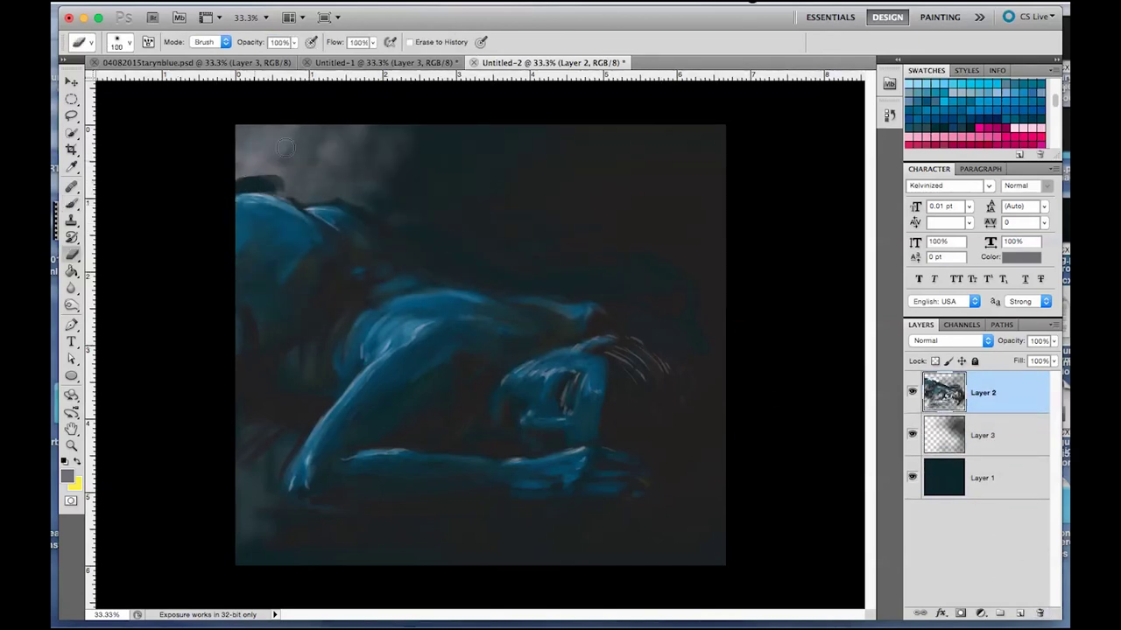
left_click_drag(180, 163, 342, 170)
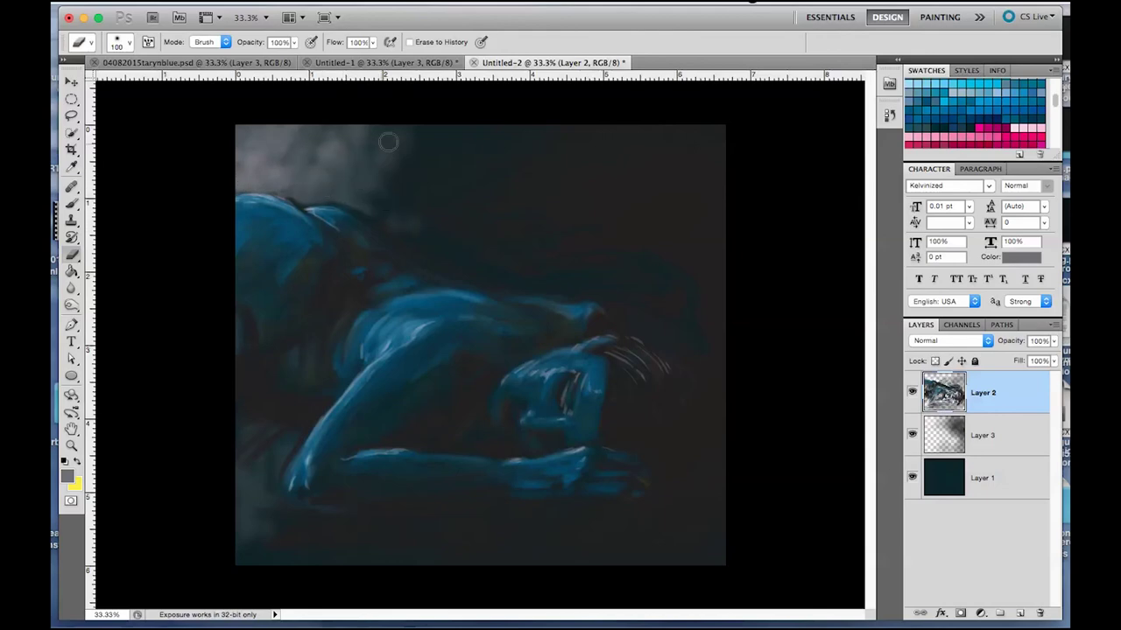